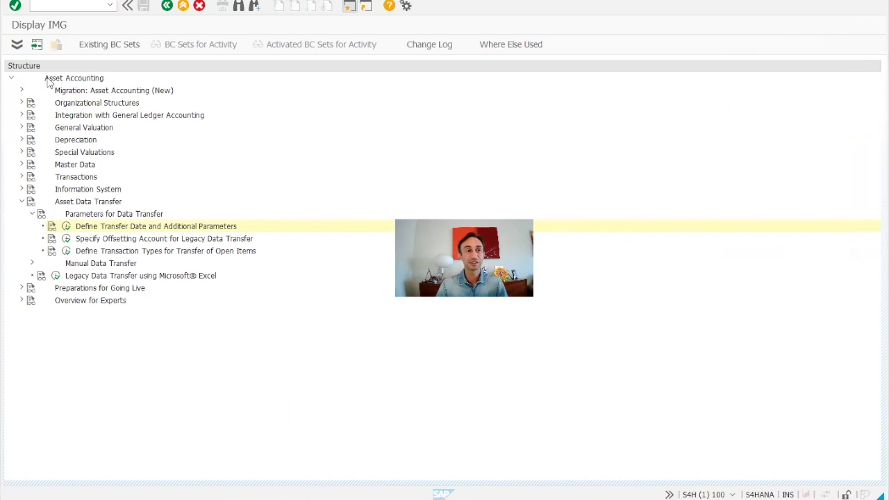
Run 'Define Transfer Date and Additional Parameters' and open ledger 0L under company code DE99.
left_click(79, 202)
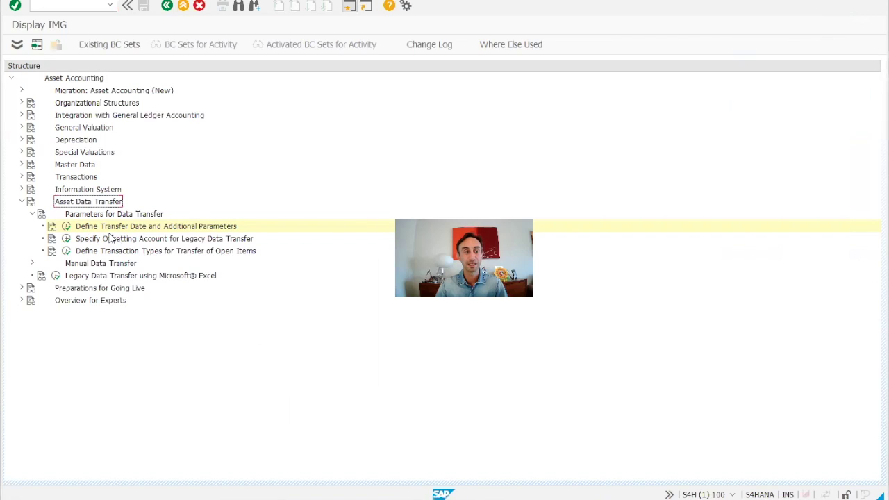
left_click(98, 227)
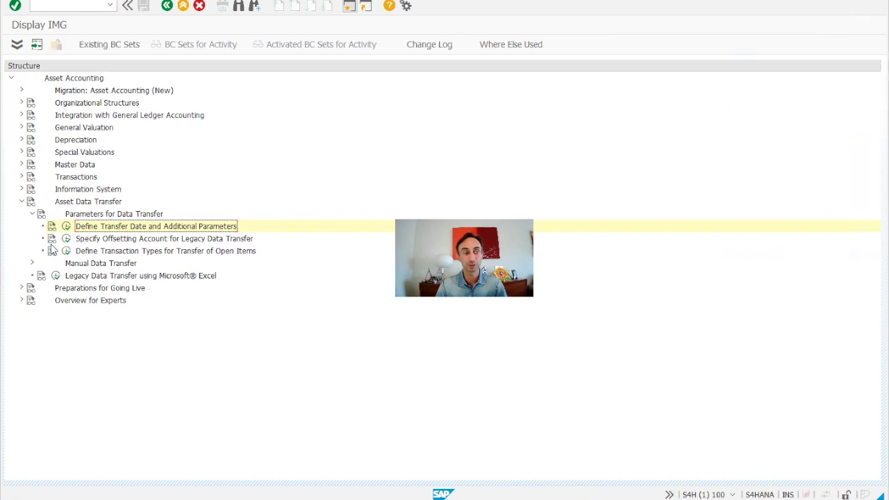
left_click(66, 228)
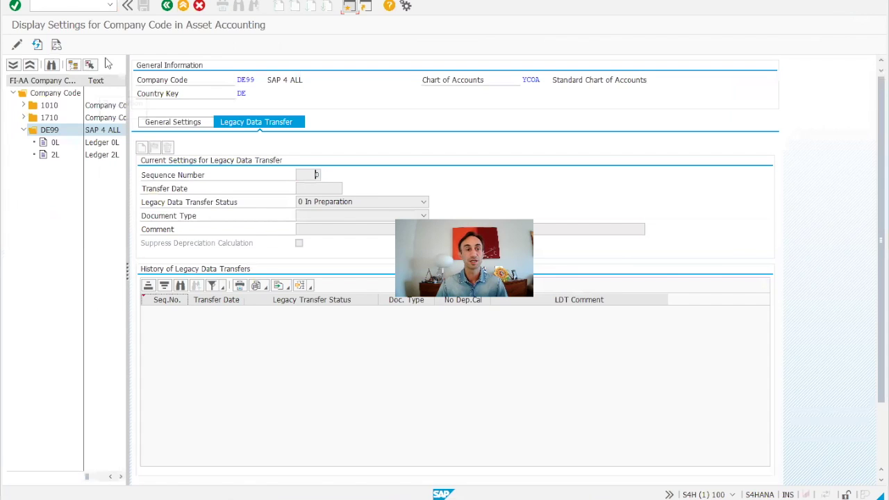
left_click(23, 130)
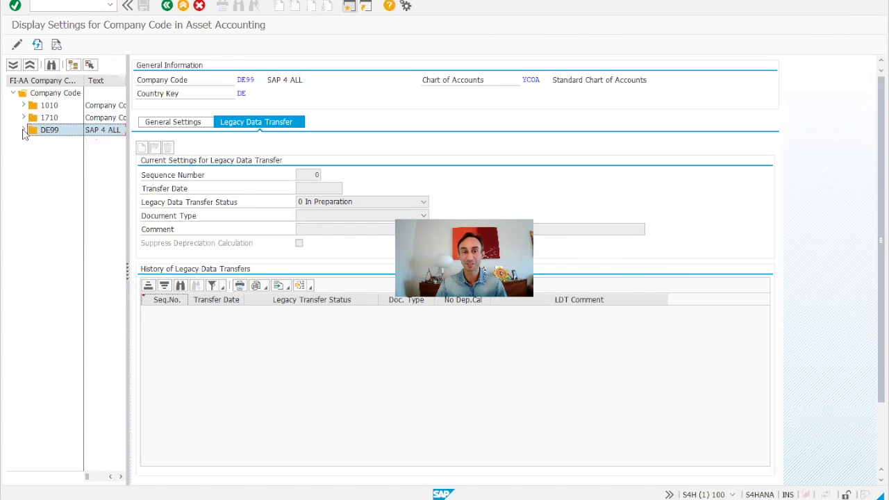
left_click(24, 131)
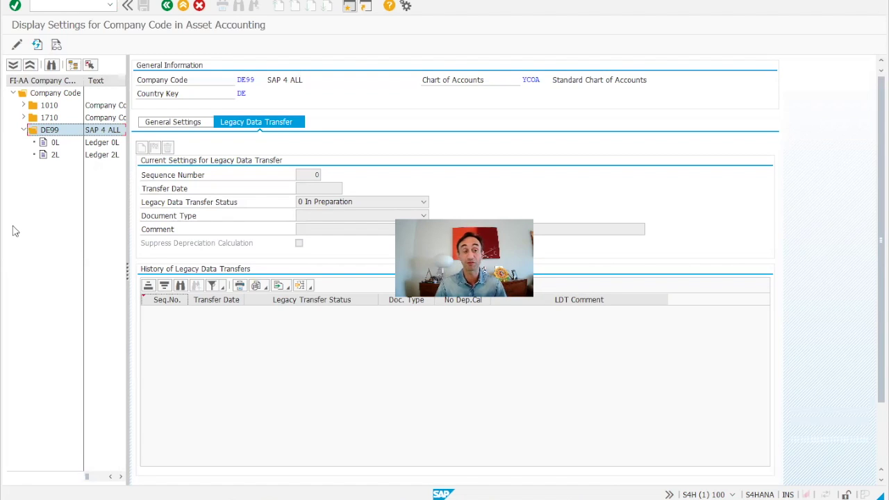
left_click(56, 142)
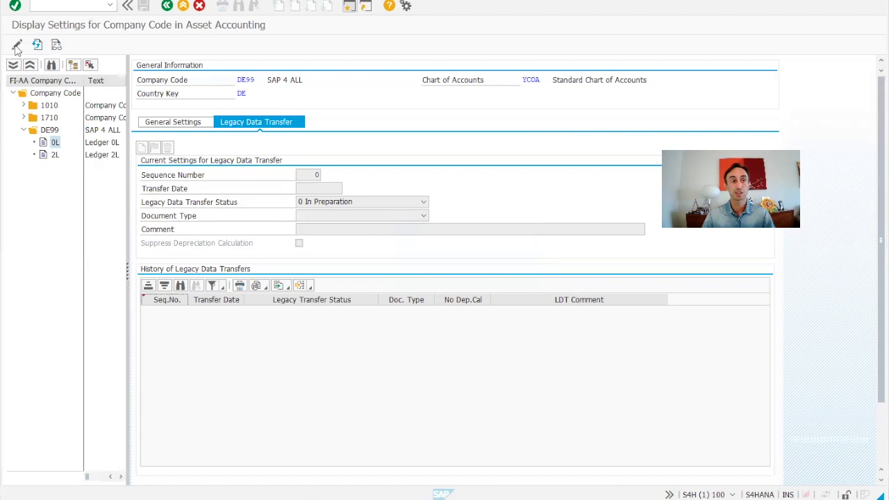
In change mode, create a new transfer segment with transfer date 01.10.2024.
left_click(18, 46)
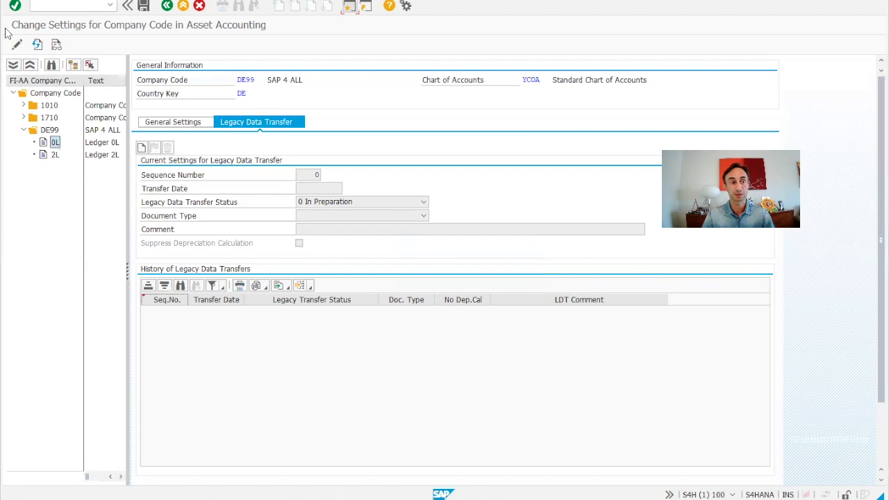
left_click(142, 147)
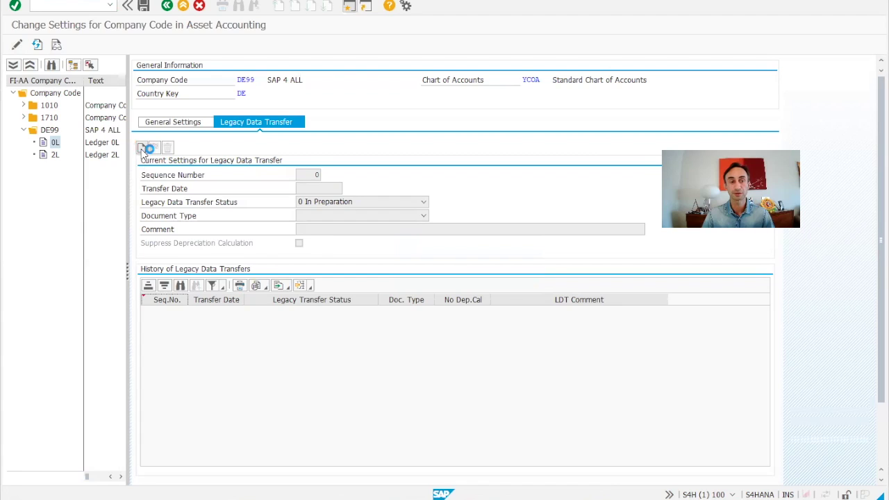
left_click(318, 189)
left_click(319, 189)
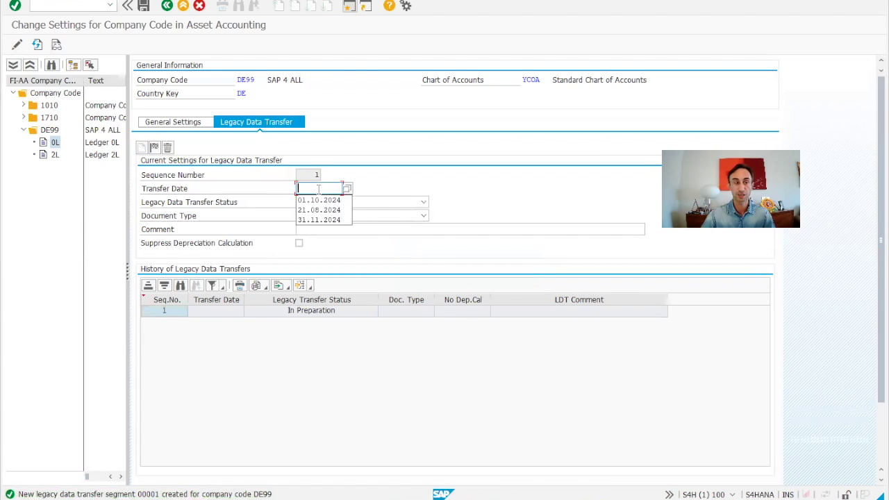
left_click(324, 201)
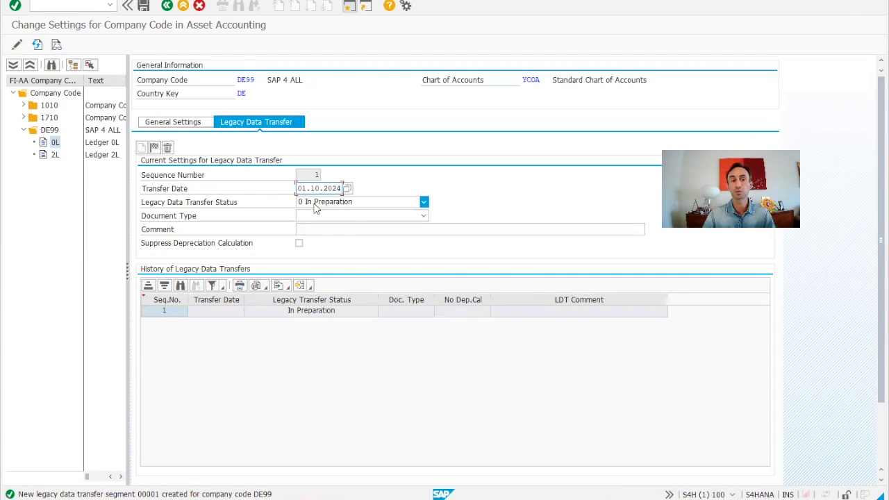
Set the segment status to 2 Ongoing (Other Postings Allowed) and document type AN Net Asset Posting.
left_click(317, 205)
left_click(339, 235)
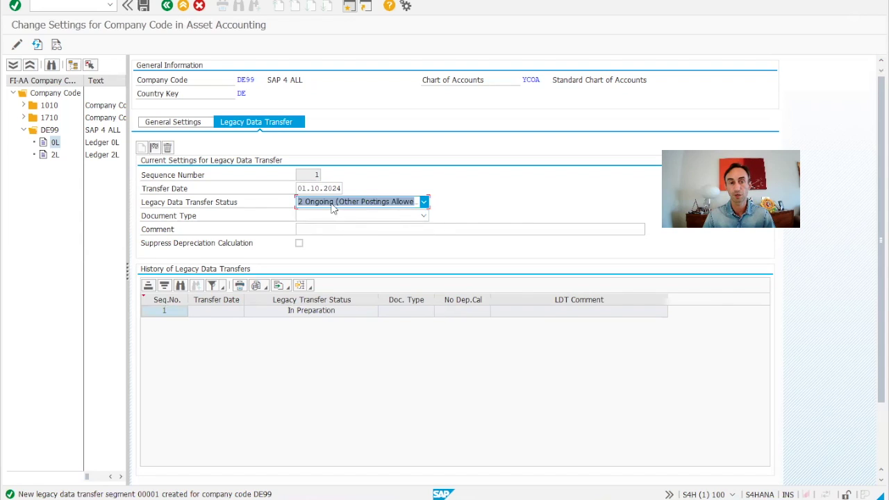
left_click(335, 206)
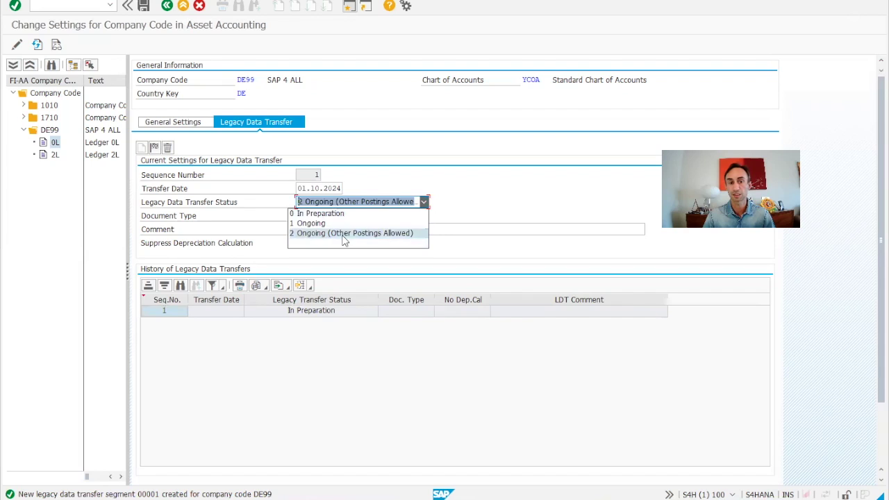
left_click(343, 238)
left_click(421, 217)
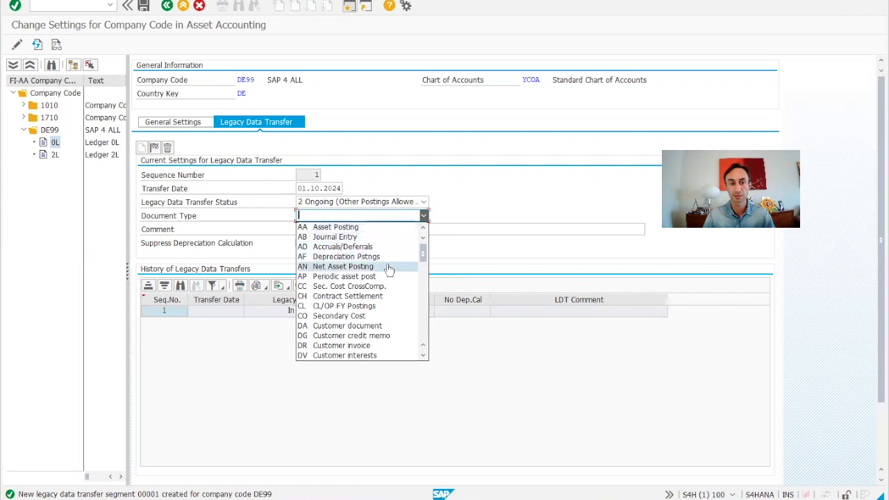
left_click(388, 268)
Enter the segment comment 'Fixed Assets Data Transfer'.
left_click(348, 226)
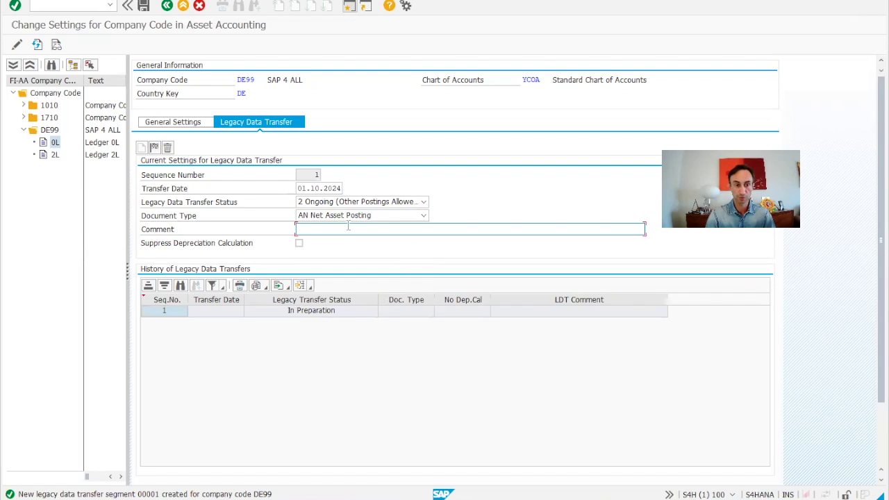
type("Data Tra")
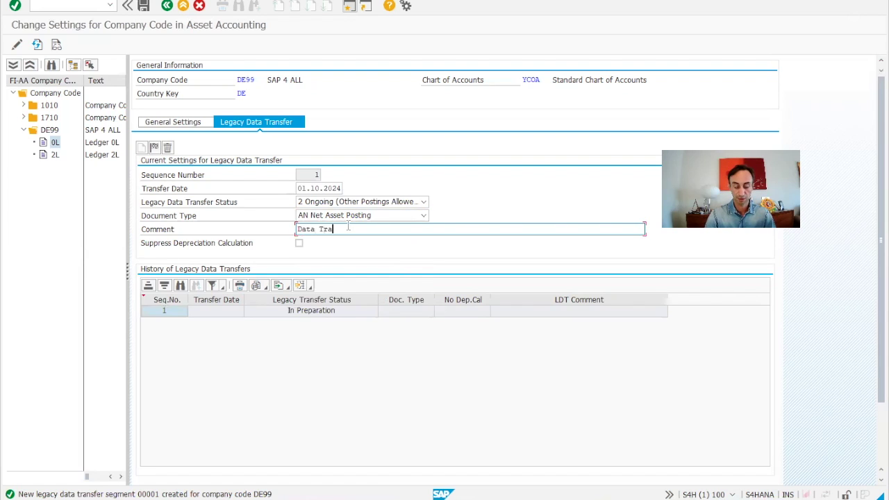
key("BackSpace")
key("BackSpace")
key("BackSpace")
key("BackSpace")
key("BackSpace")
key("BackSpace")
key("BackSpace")
key("BackSpace")
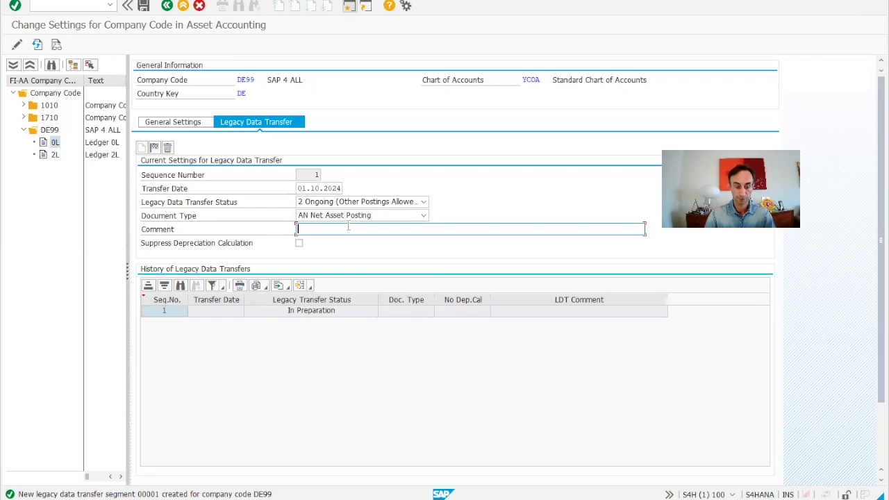
type("AA")
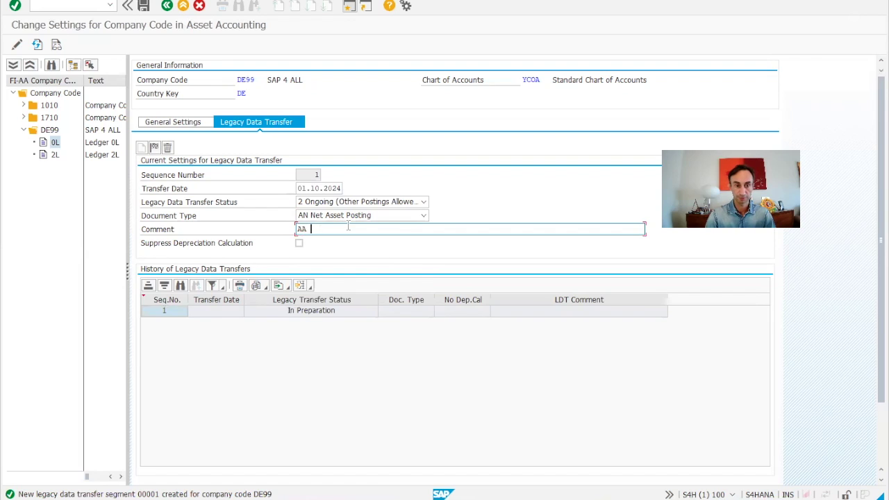
key("BackSpace")
key("BackSpace")
type("Fixed")
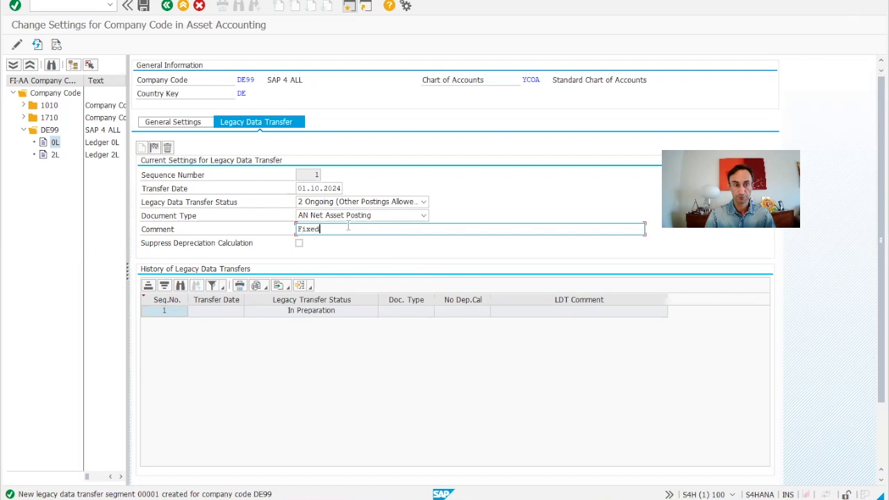
type(" Assets Data")
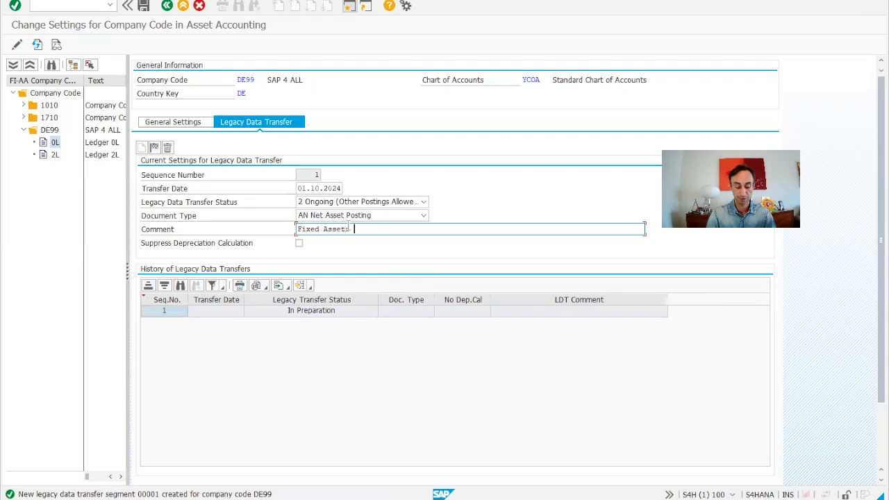
type(" Transfer")
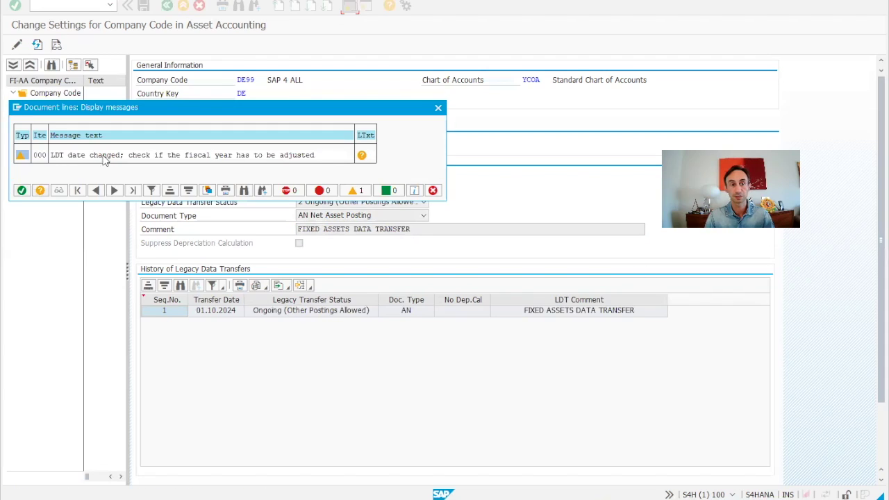
Acknowledge the transfer date warning, keep company code status For Testing, and save DE99's settings.
left_click(21, 191)
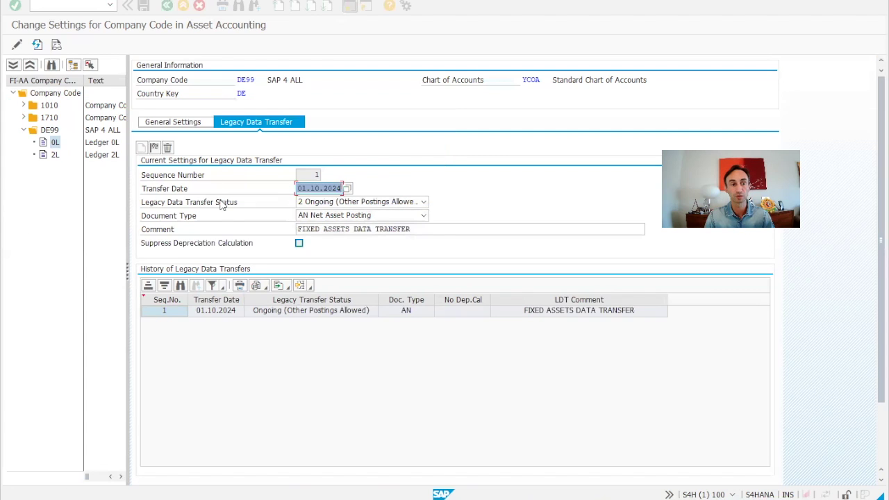
left_click(184, 123)
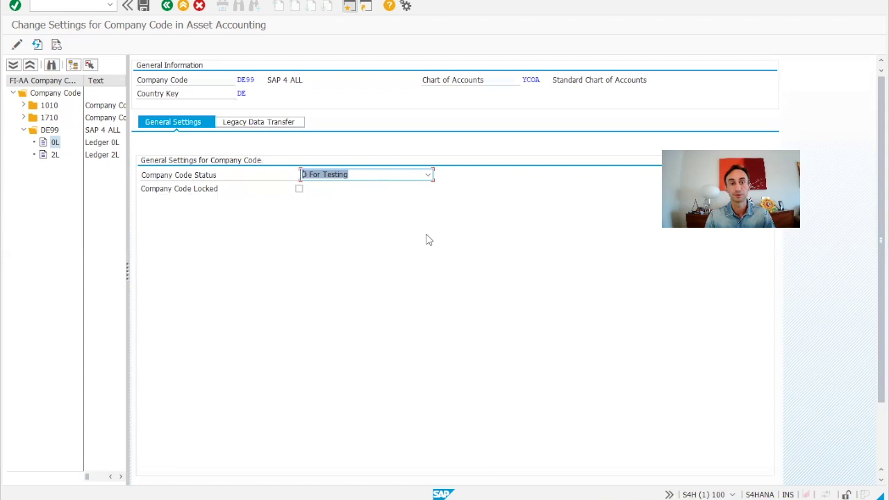
left_click(358, 175)
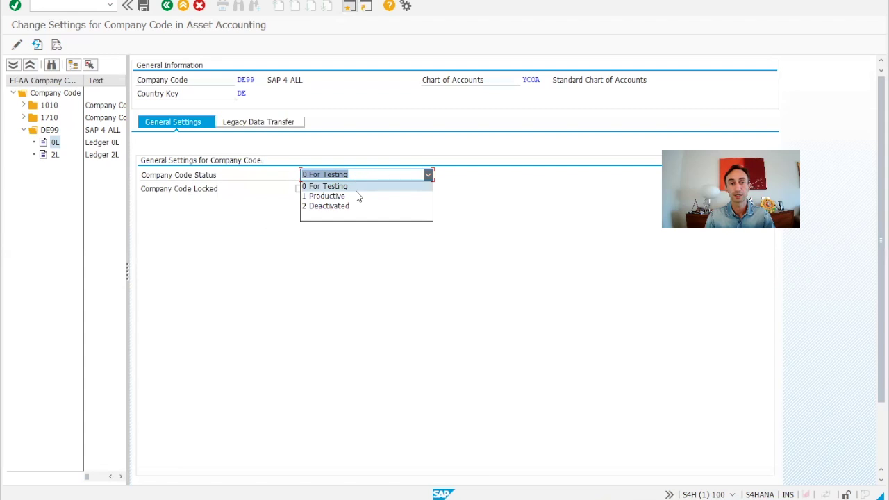
left_click(350, 187)
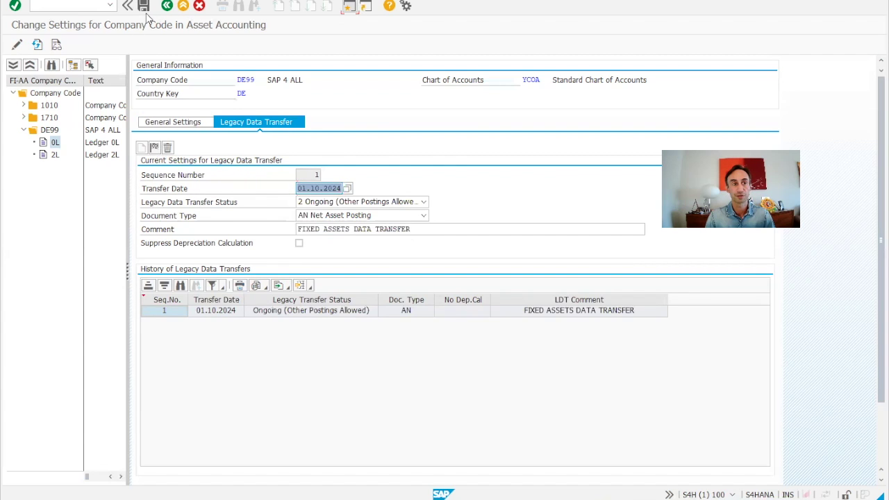
left_click(144, 6)
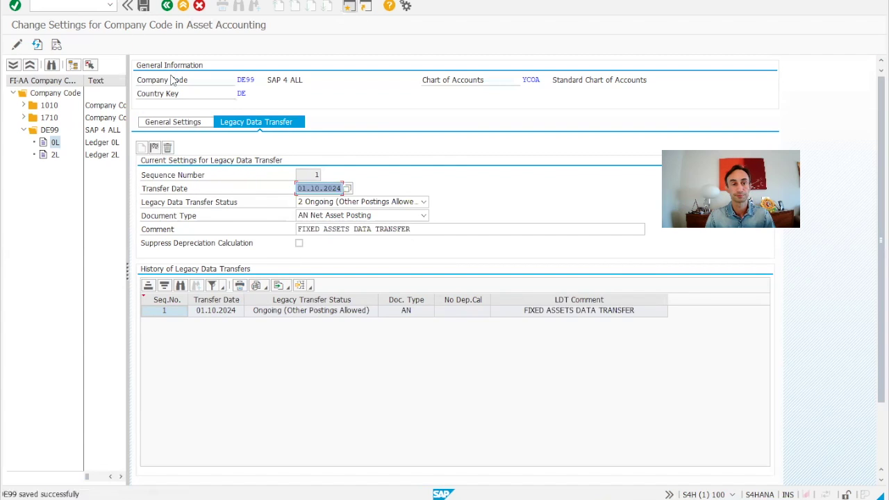